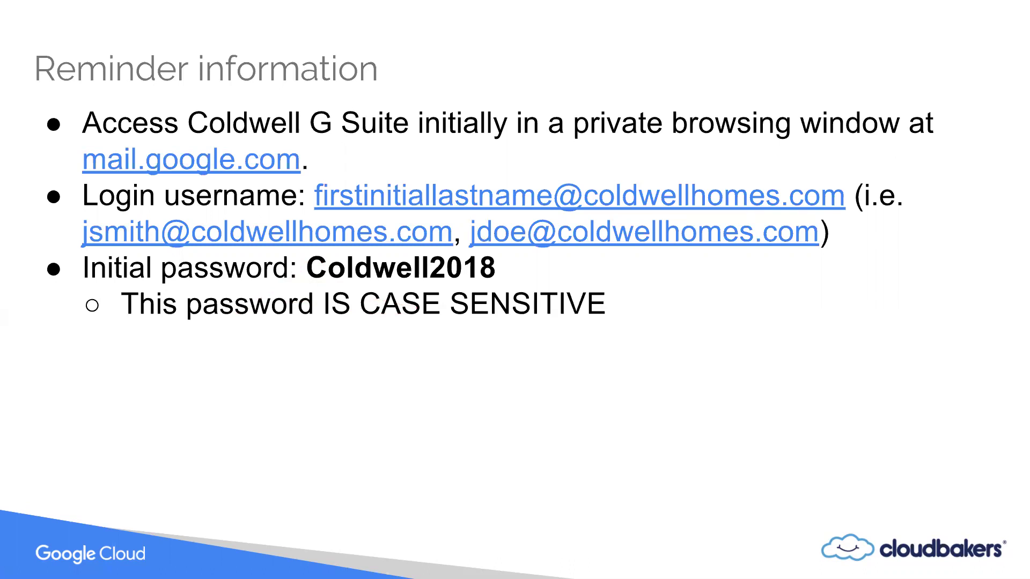
- Exit the full-screen slideshow back to the Slides editor on the Reminder information slide
key(Escape)
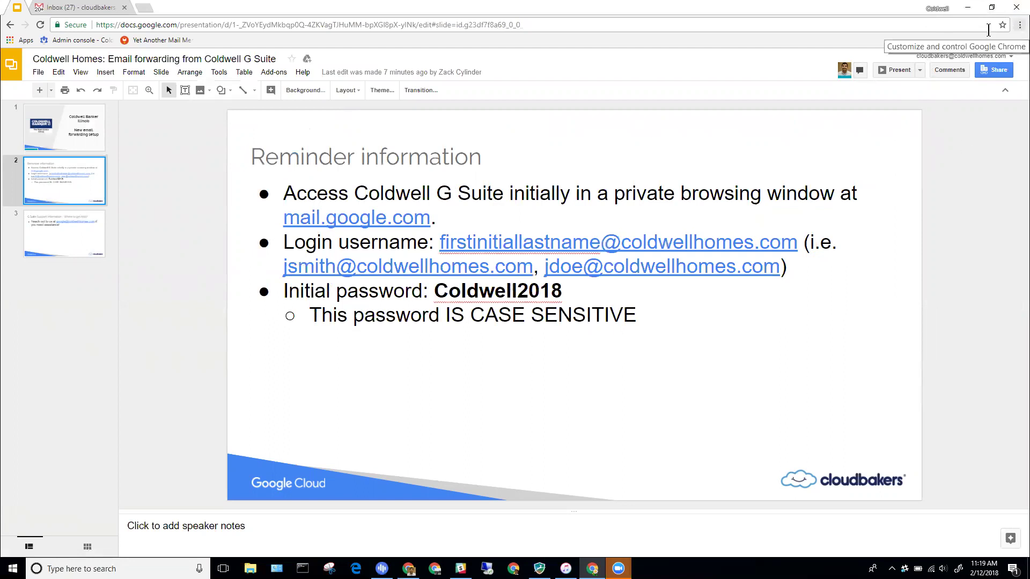
- Open a new Chrome incognito window and load mail.google.com
click(1018, 25)
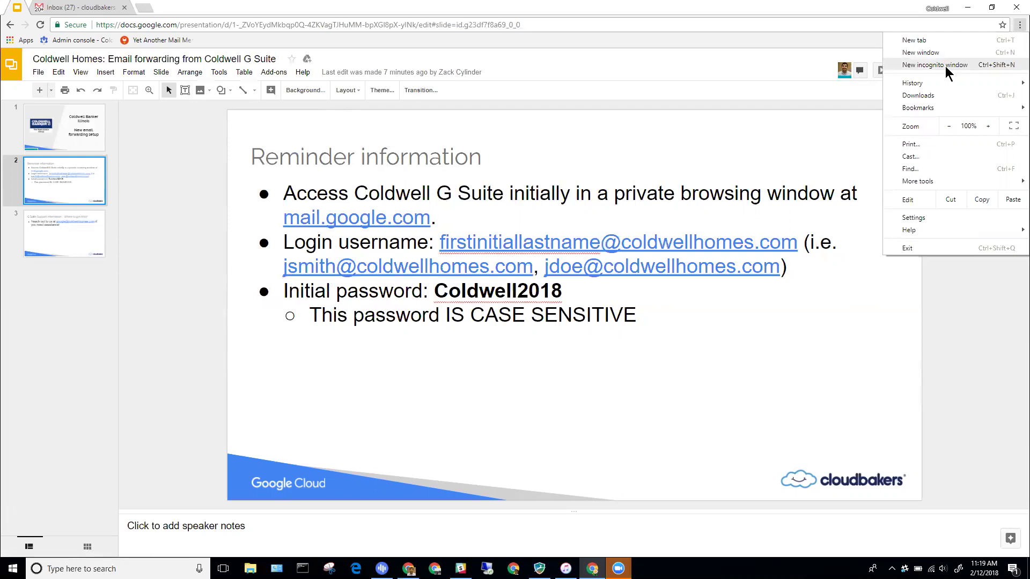
click(947, 73)
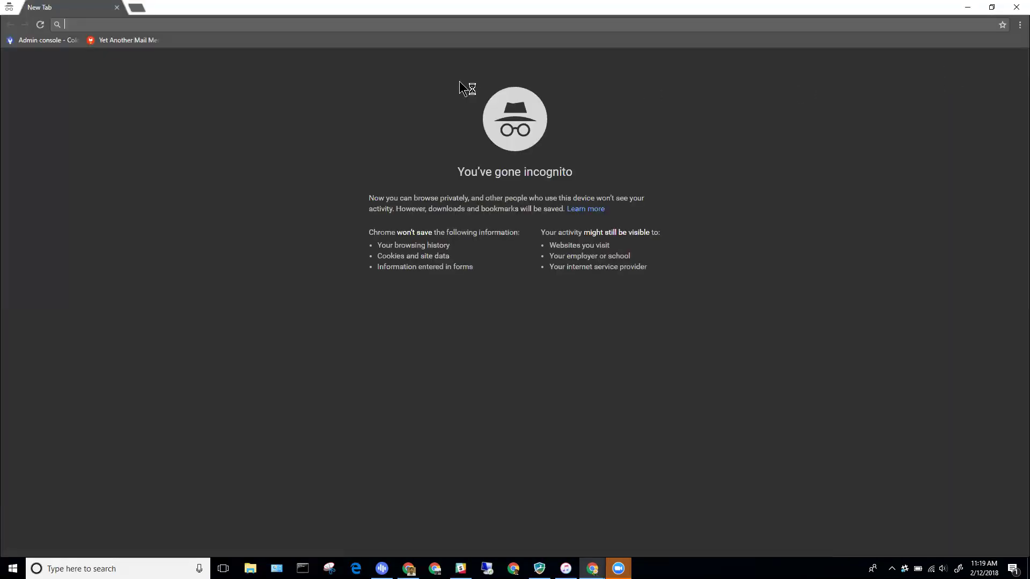
text(mail.googl)
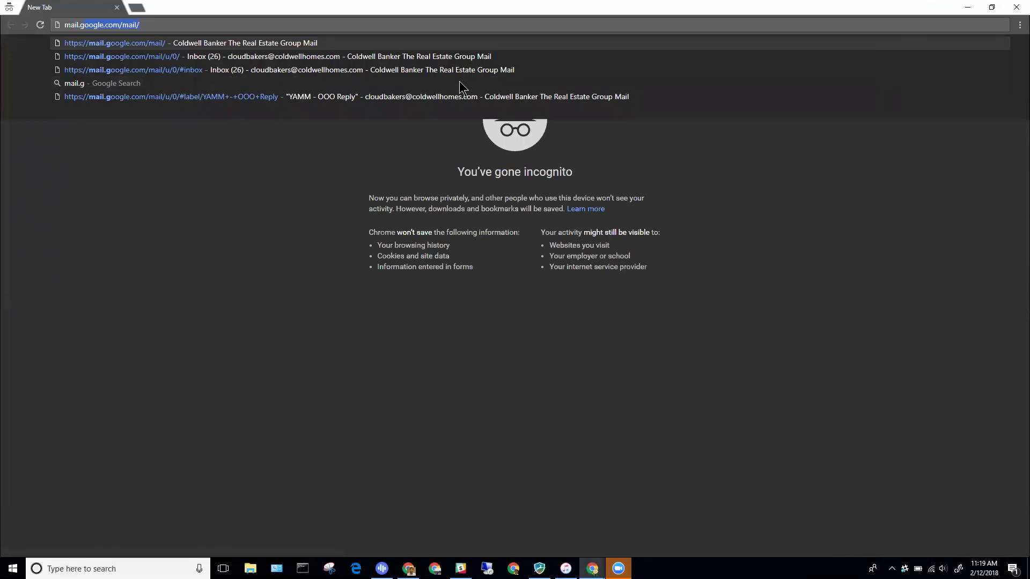
text(e.com)
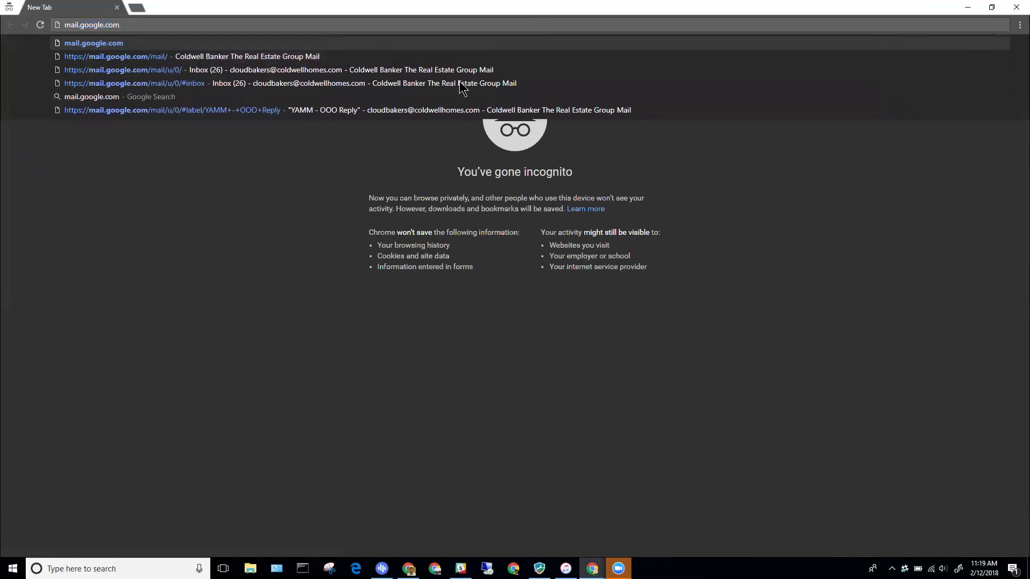
key(Return)
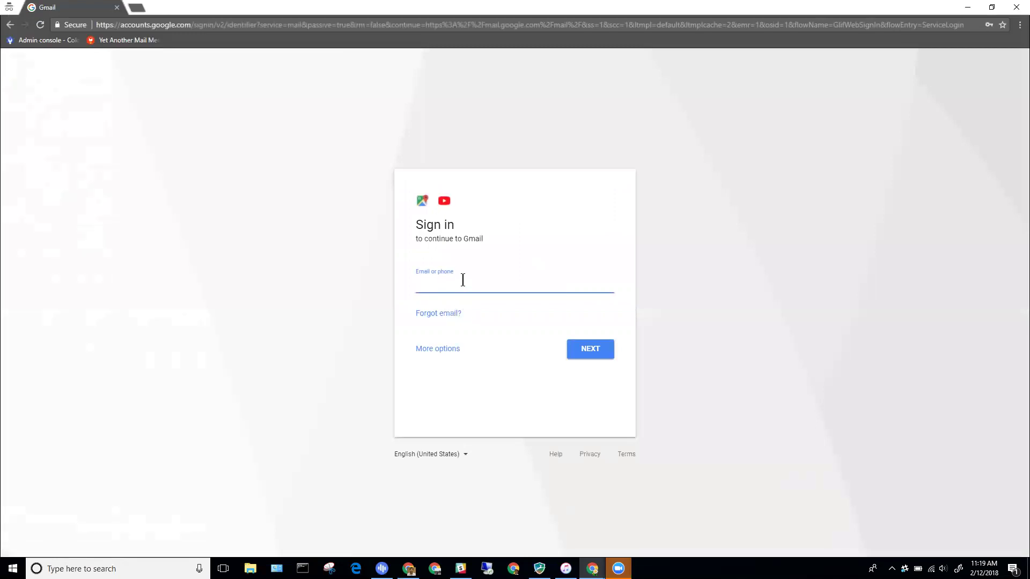
- Enter the company account's sign-in email address, fixing typos, and continue to the password page
click(464, 285)
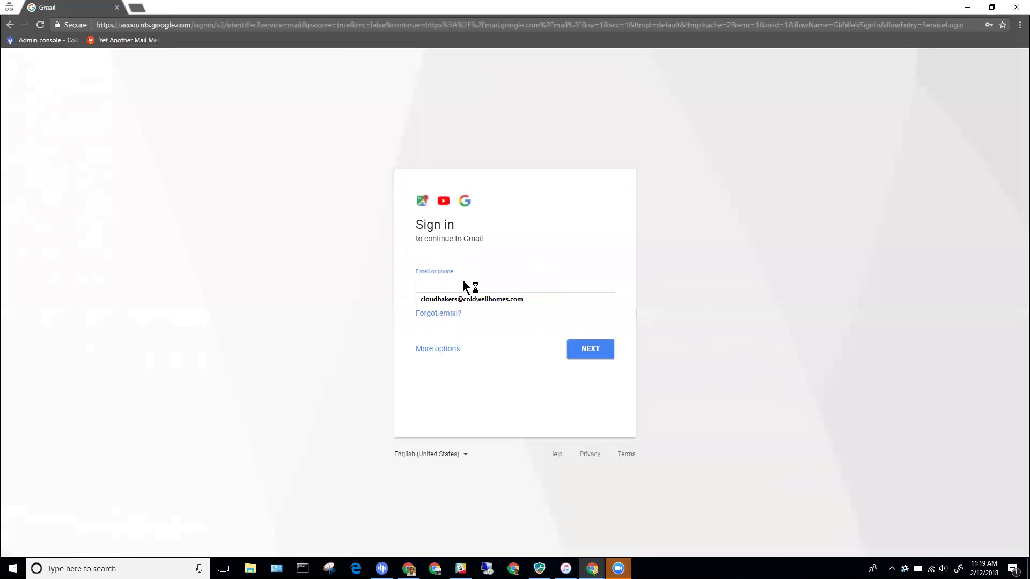
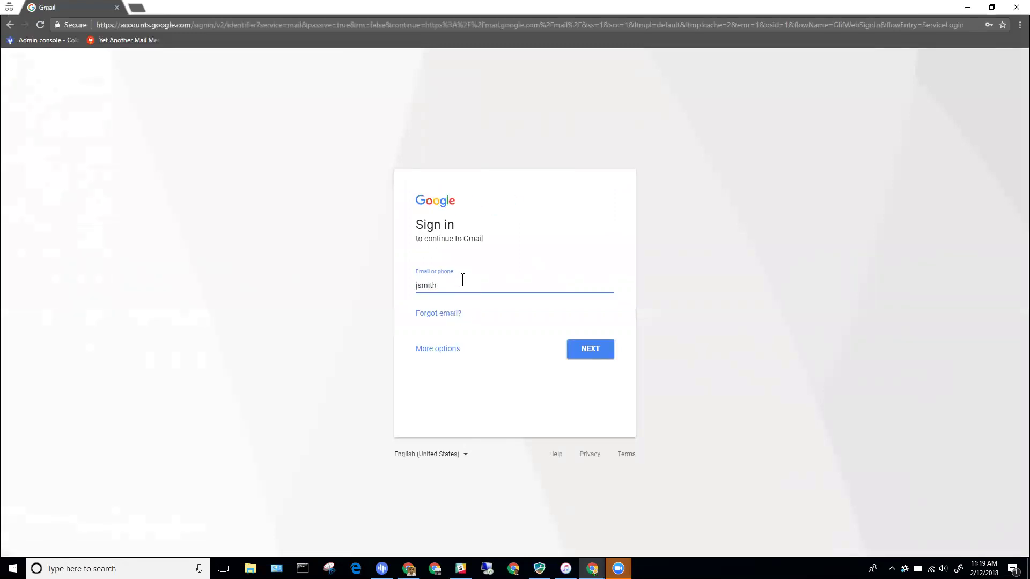
key(BackSpace)
key(BackSpace)
key(BackSpace)
key(BackSpace)
key(BackSpace)
key(BackSpace)
key(BackSpace)
key(BackSpace)
key(ctrl+plus)
key(ctrl+plus)
key(ctrl+plus)
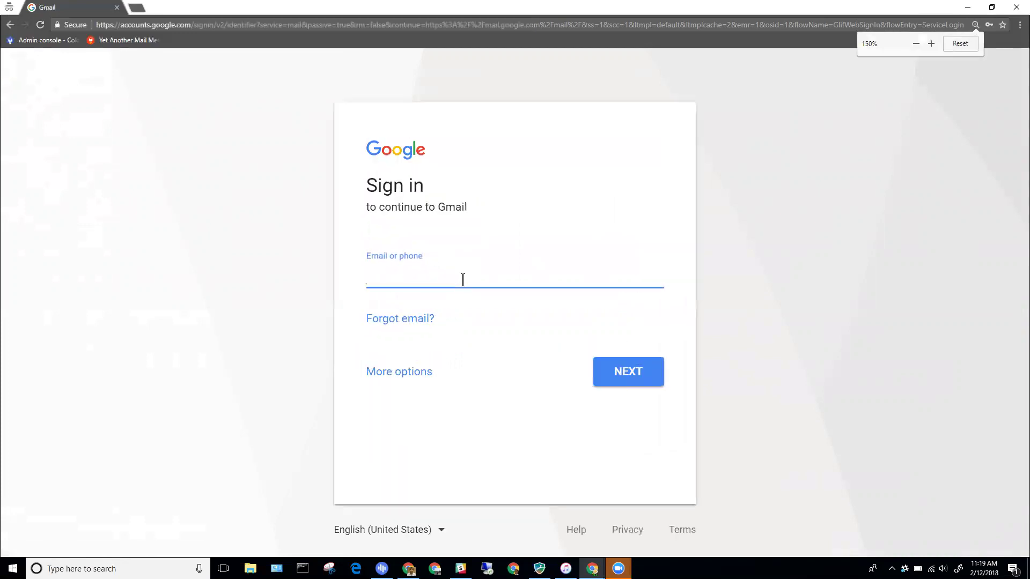
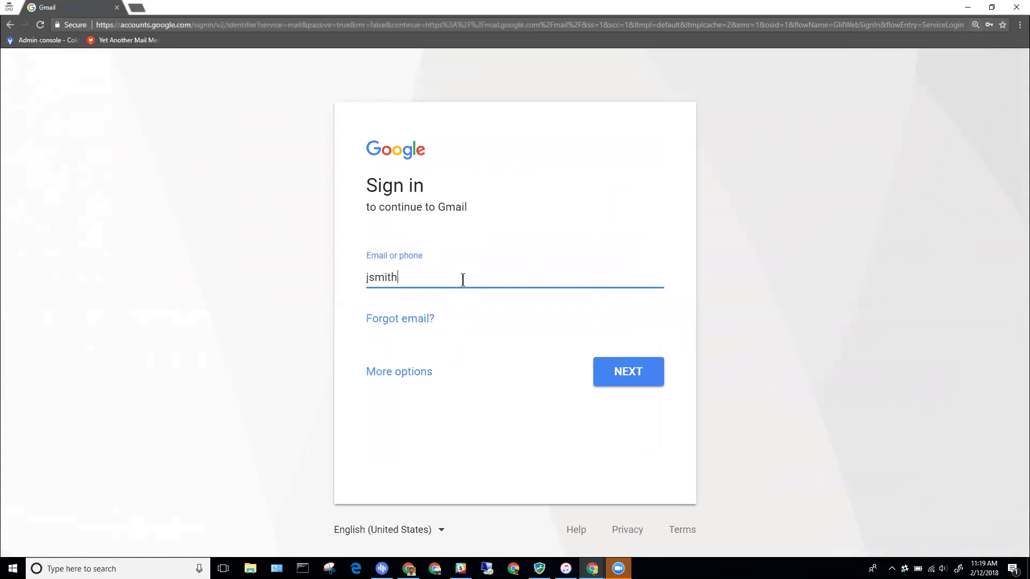
double_click(374, 279)
key(Return)
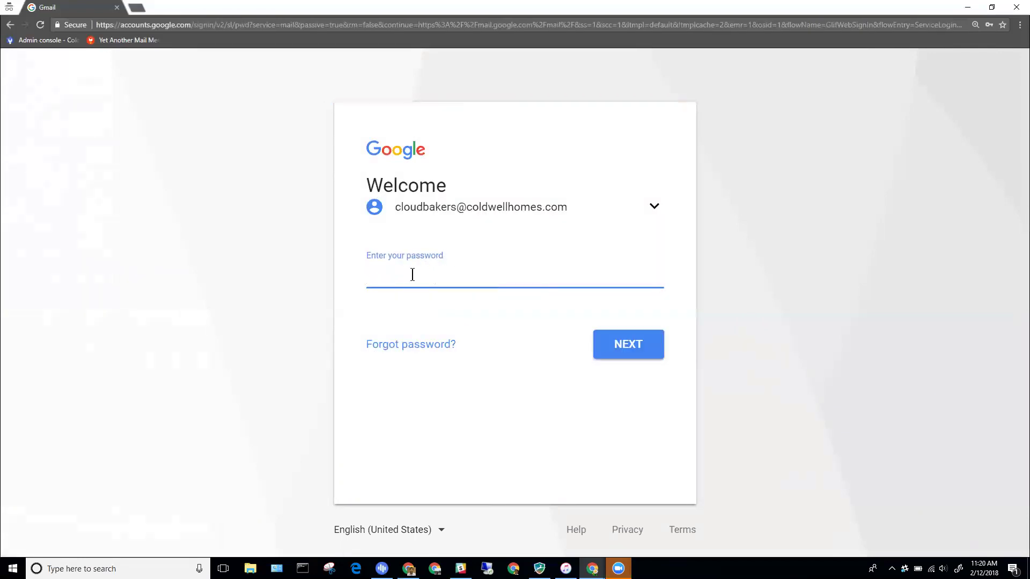
- Copy the account password from a spare tab, paste it into the password field and sign in
click(138, 7)
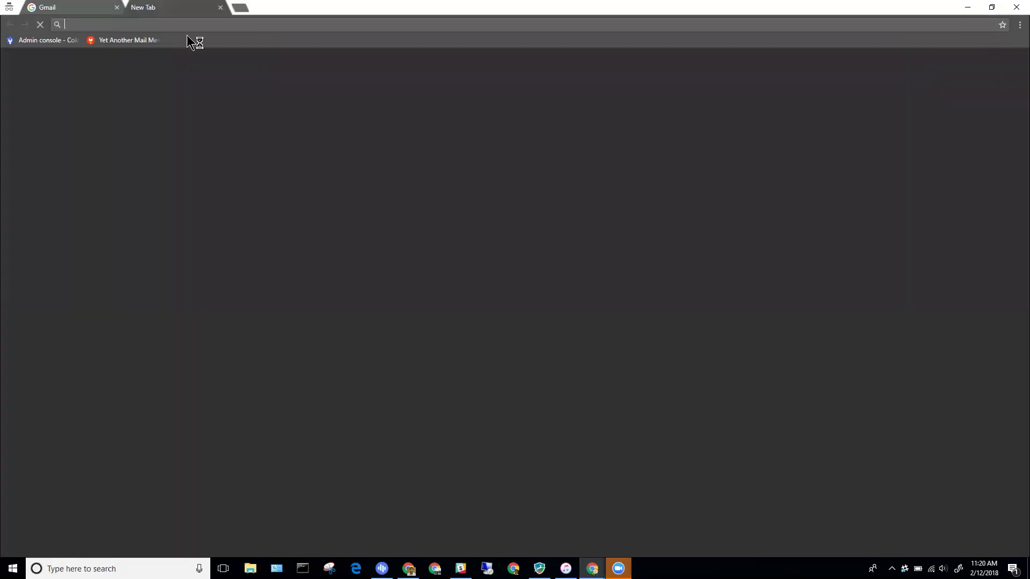
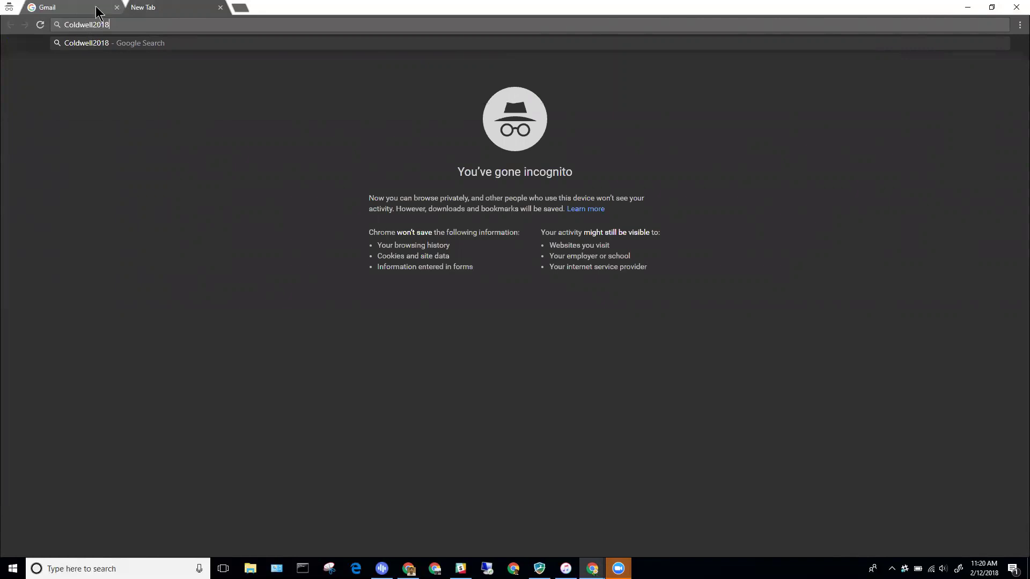
click(97, 8)
key(ctrl+v)
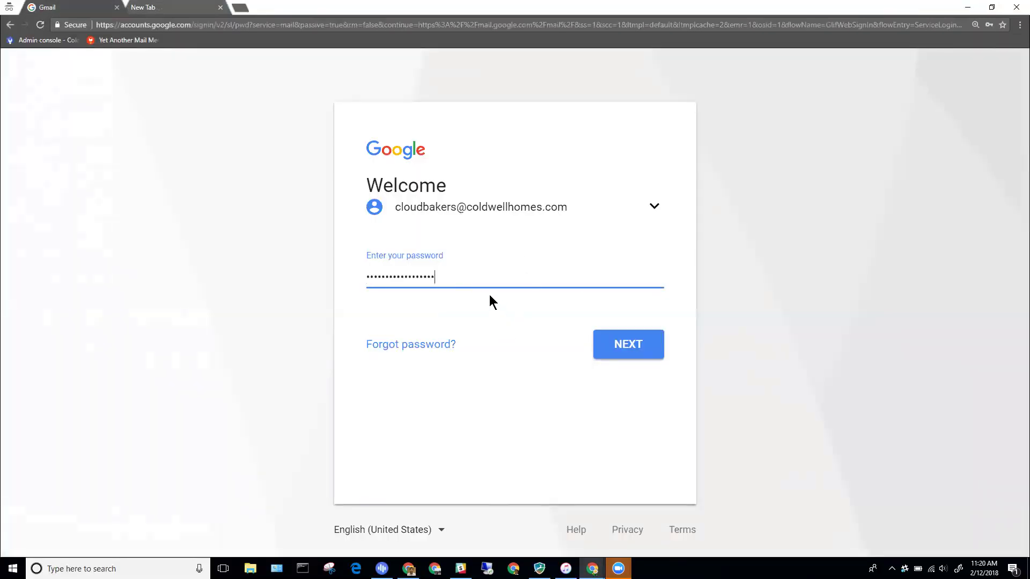
click(628, 345)
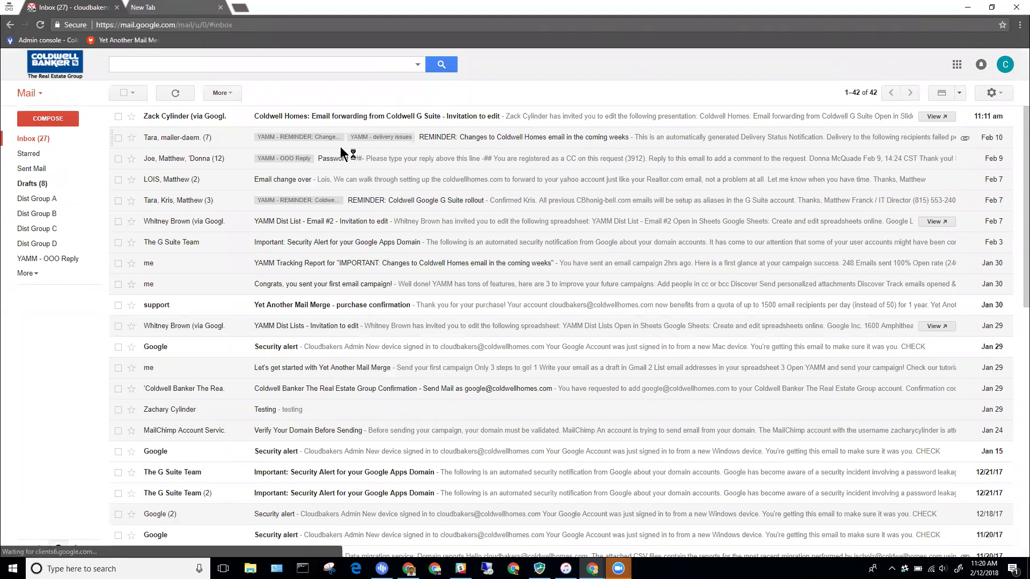
- Zoom the Gmail page in twice and open the full Settings page from the gear menu
key(ctrl+plus)
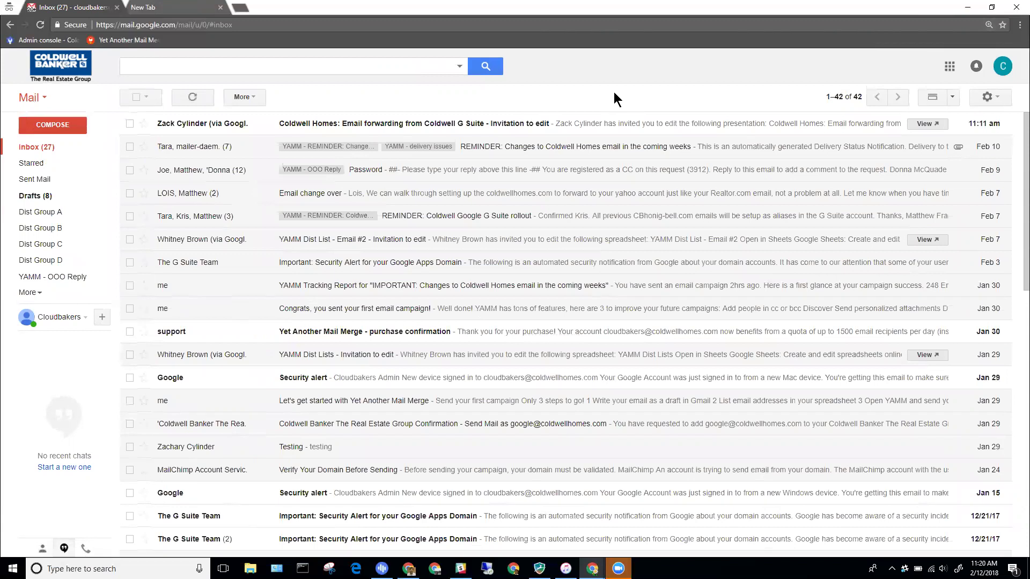
key(ctrl+plus)
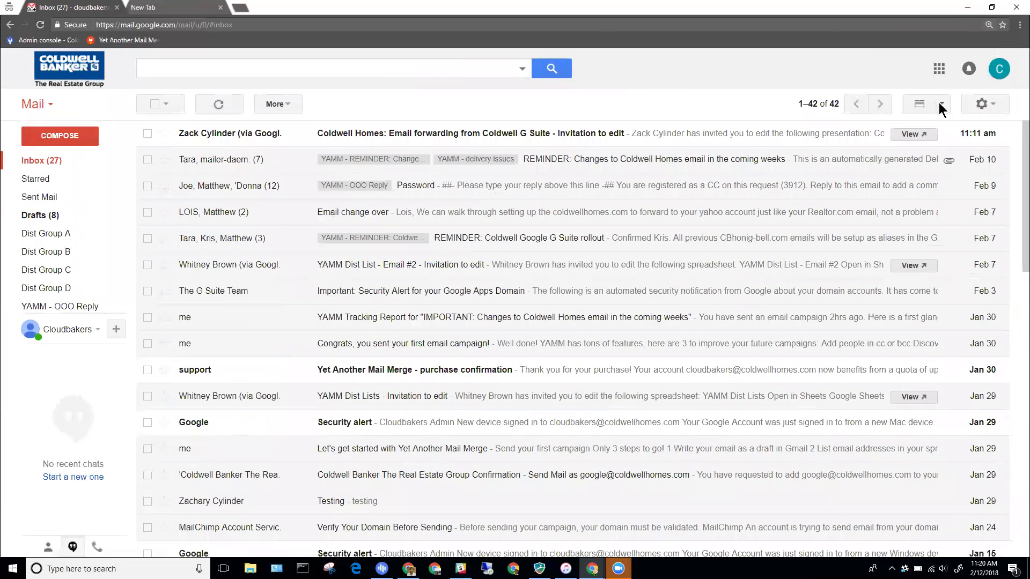
click(987, 105)
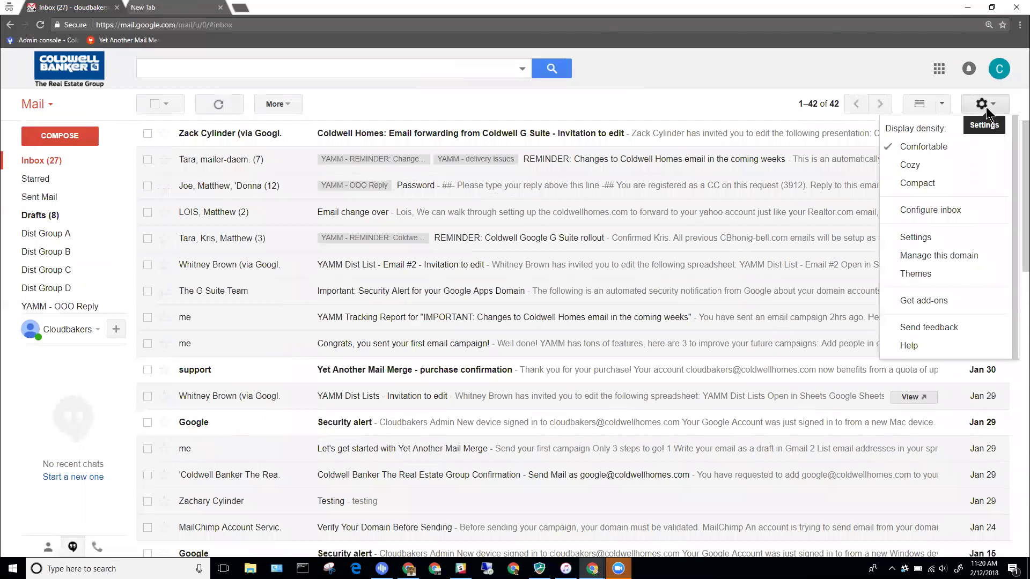
click(603, 82)
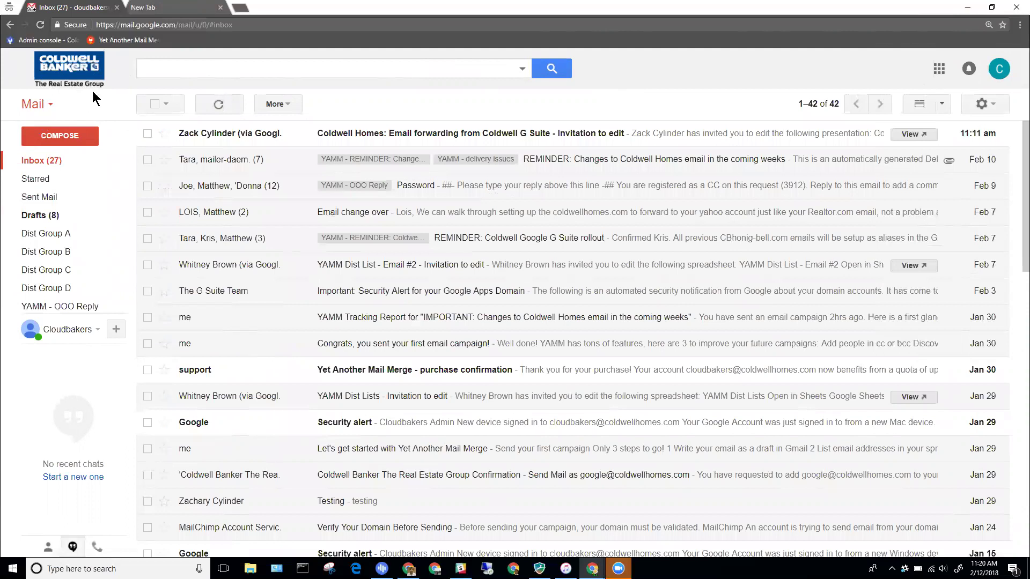
click(998, 108)
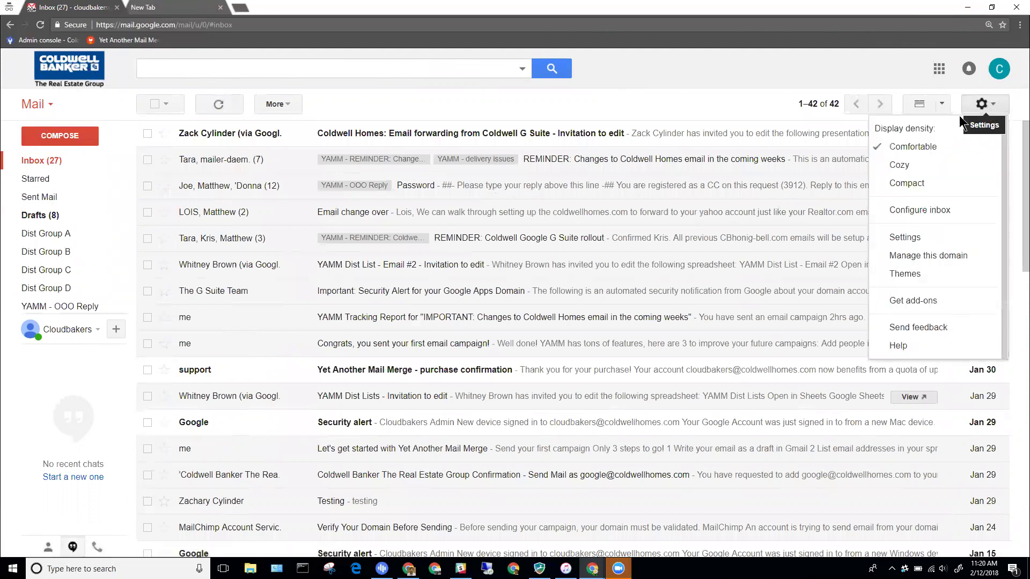
click(905, 238)
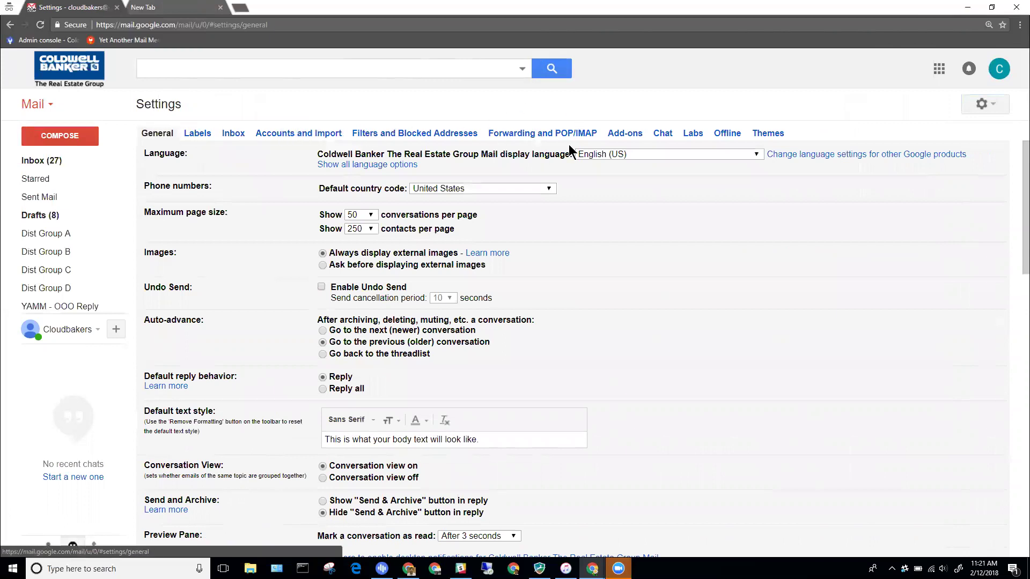
- On the Forwarding and POP/IMAP tab, add the recipient's email as a new forwarding address
click(541, 135)
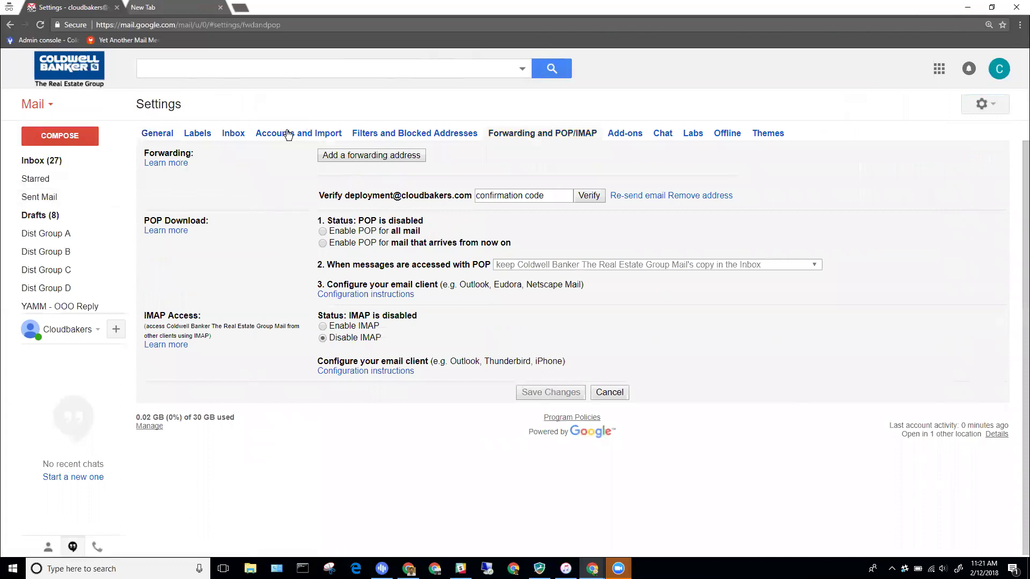
click(390, 155)
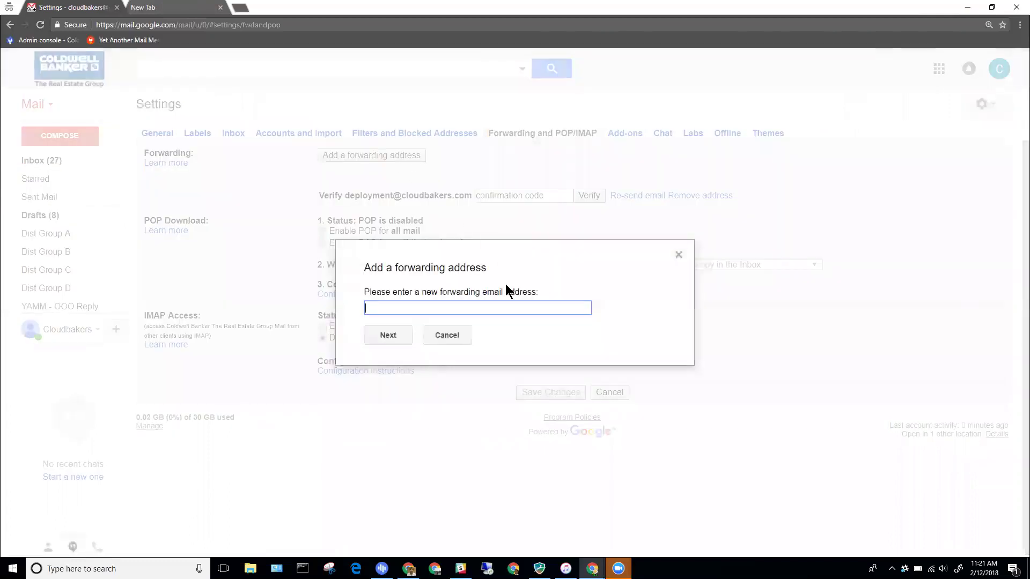
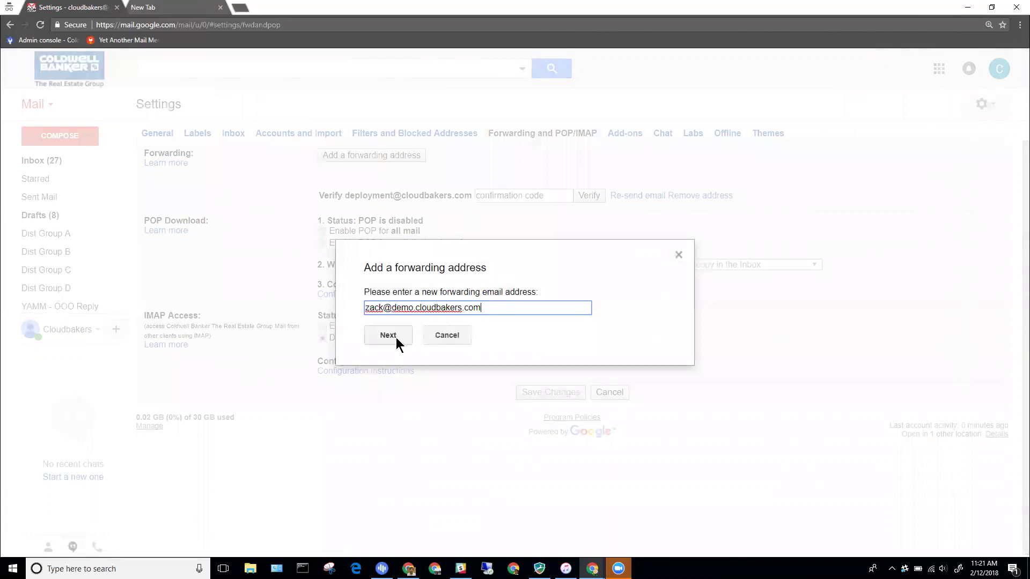
click(397, 338)
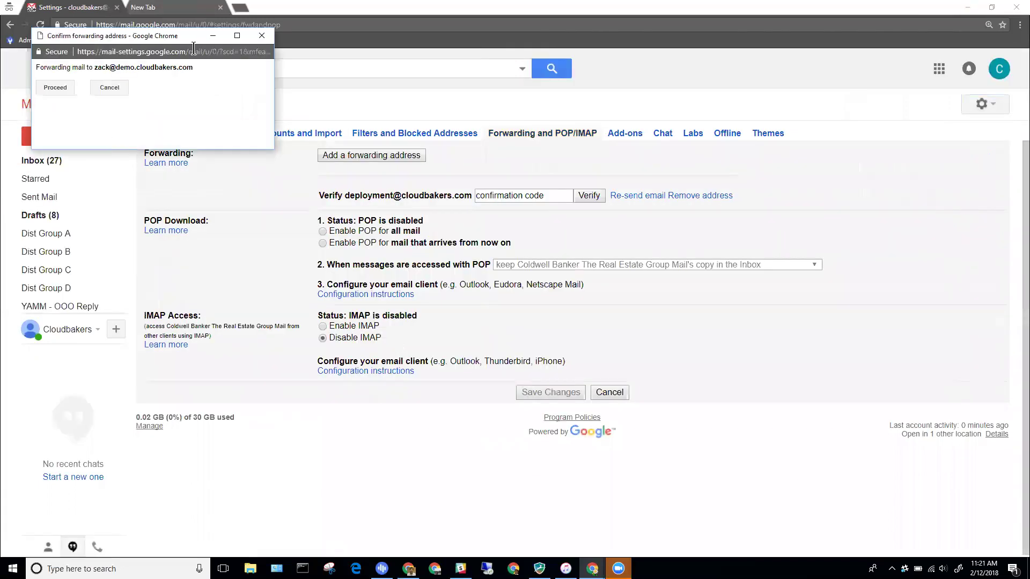
- Approve forwarding in the confirmation popup, dismiss the code-sent notice, and minimize Gmail
drag(181, 41, 418, 79)
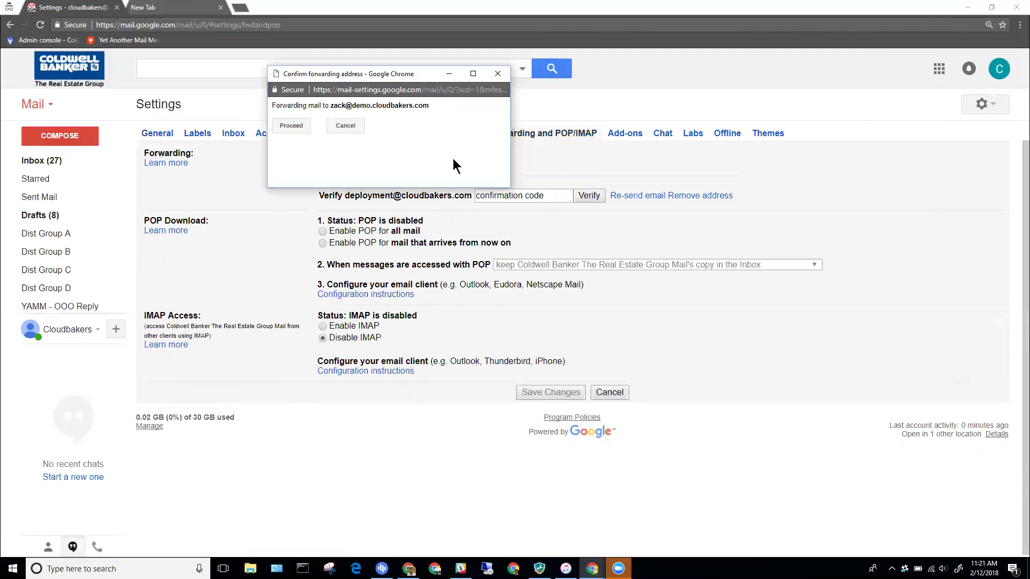
drag(351, 76, 209, 46)
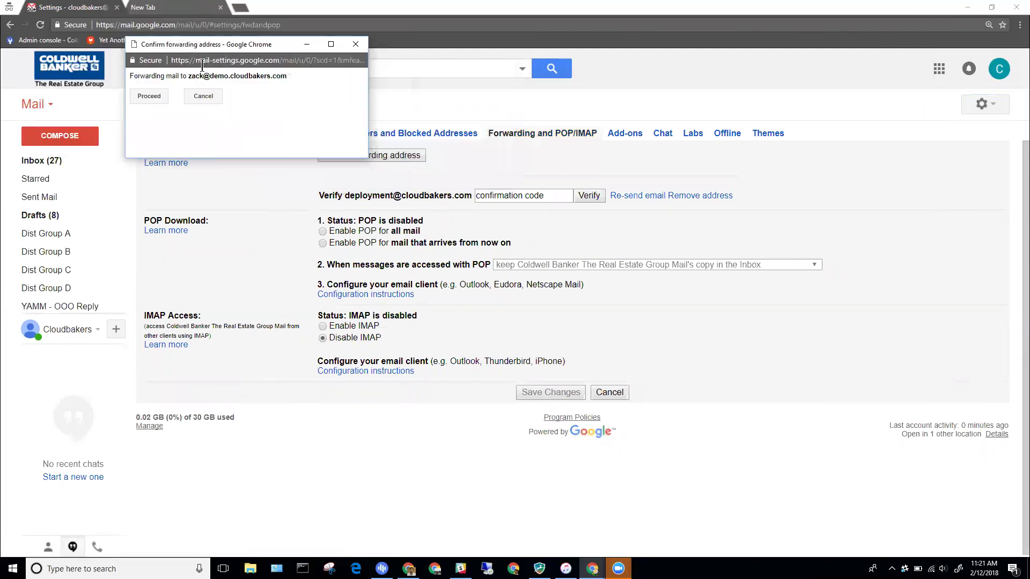
click(159, 97)
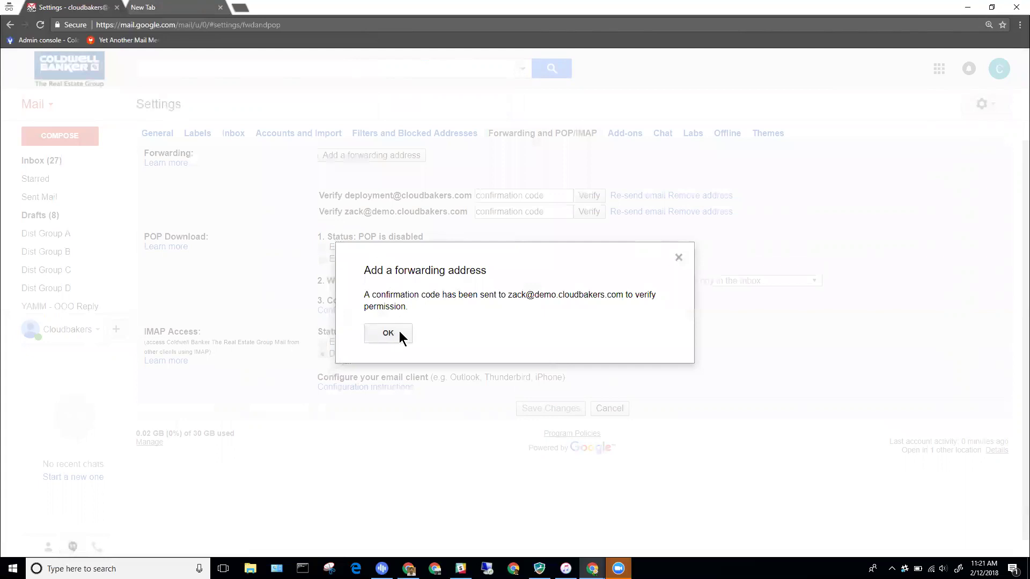
click(395, 332)
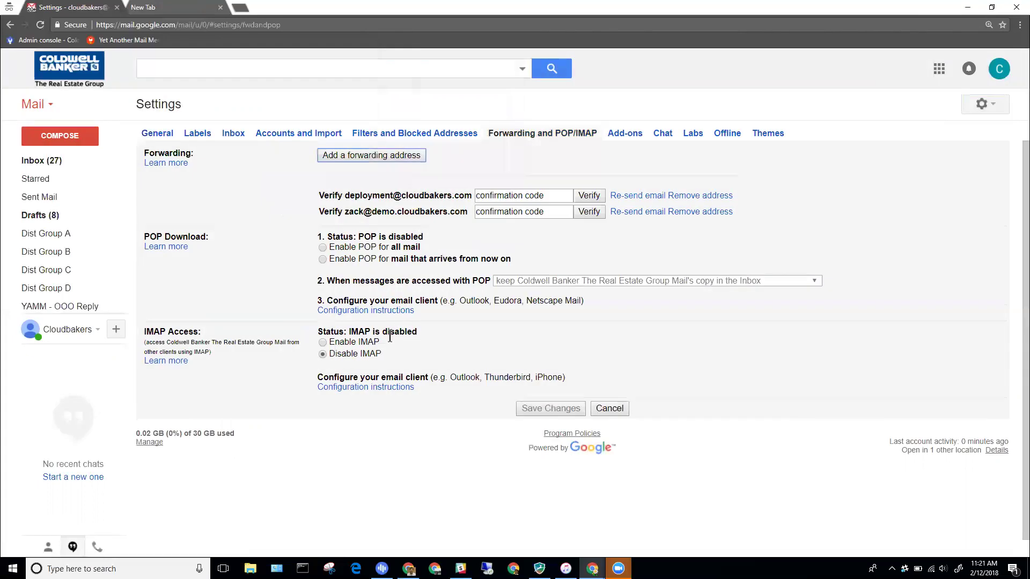
click(963, 8)
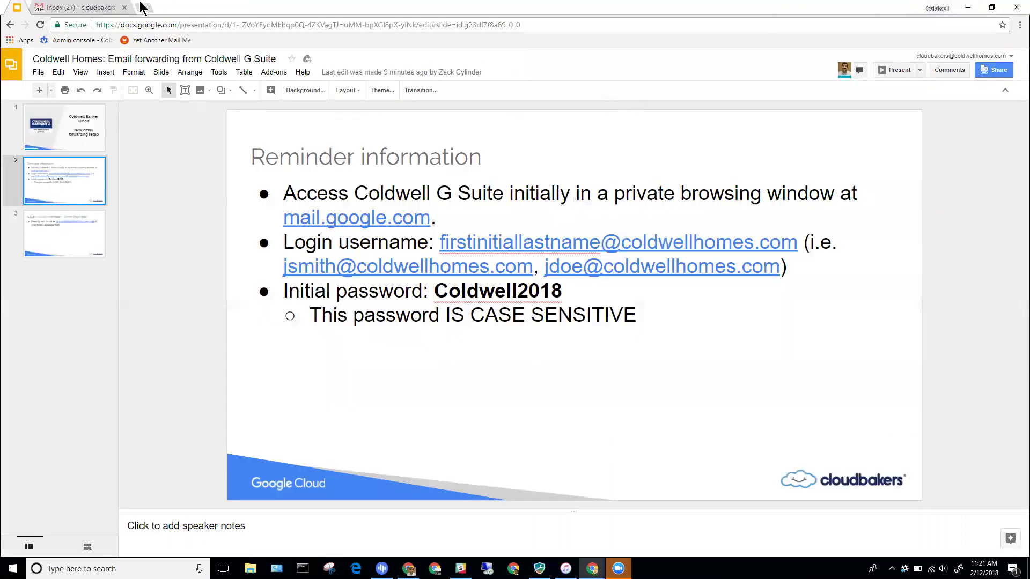
- Switch to the forwarding recipient's Chrome profile and open its Gmail inbox in a new tab
click(938, 8)
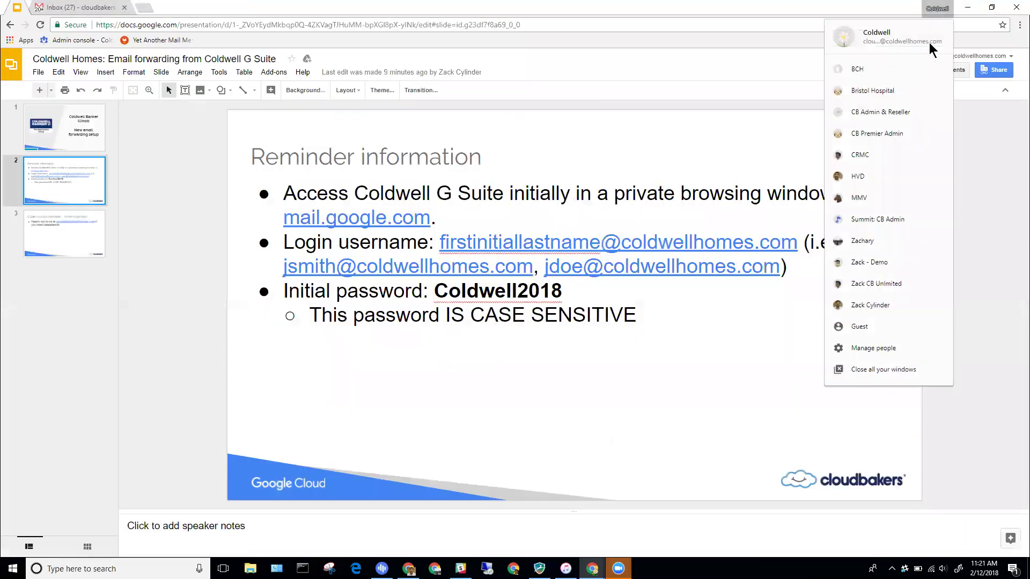
click(892, 288)
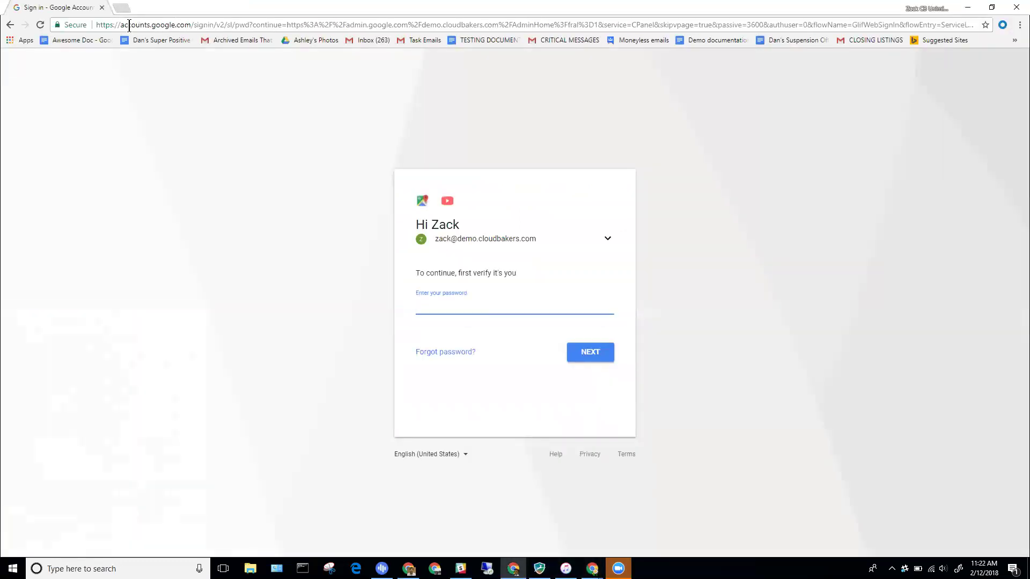
key(ctrl+t)
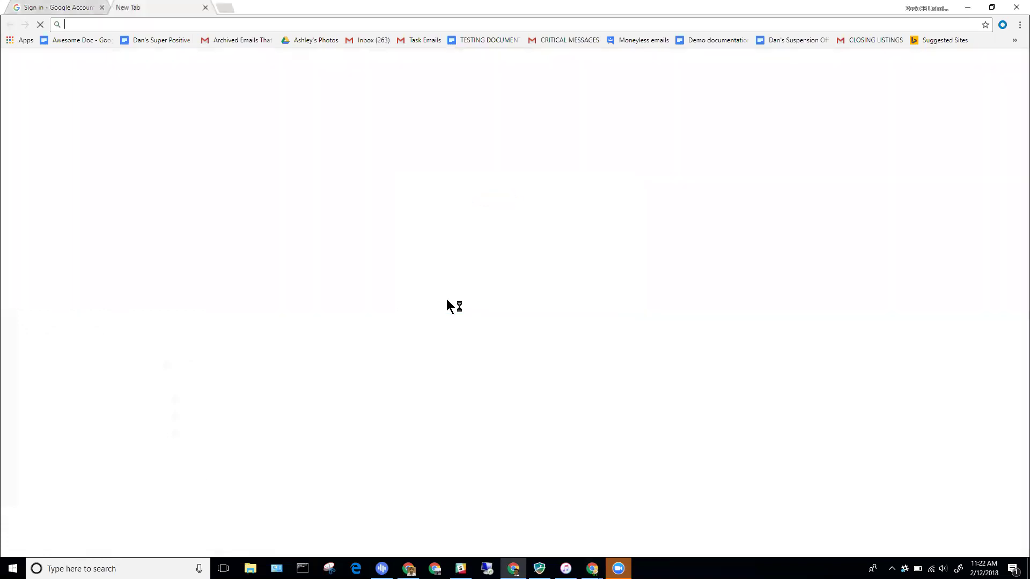
text(gmail.com)
key(Return)
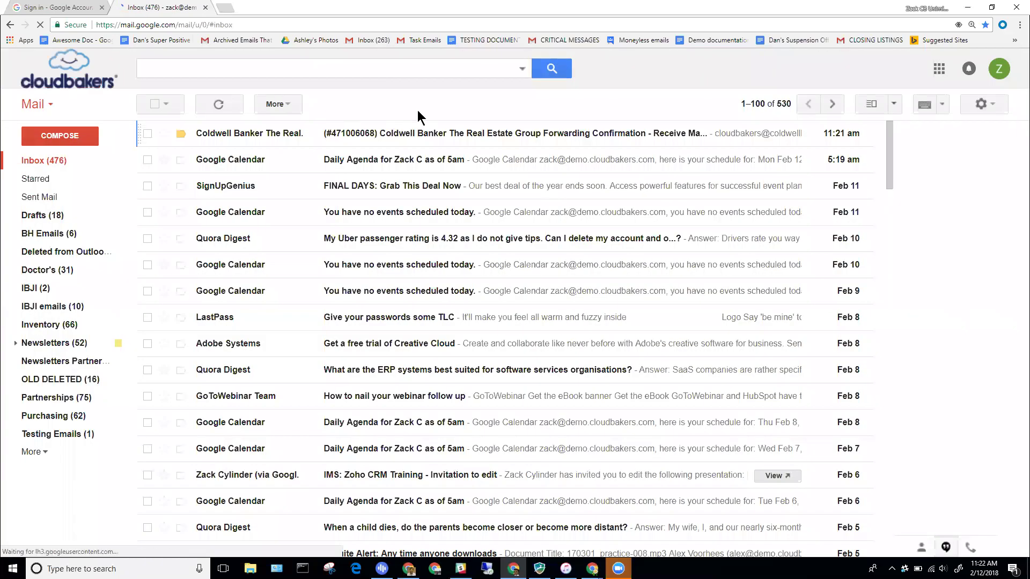
key(ctrl+plus)
key(ctrl+plus)
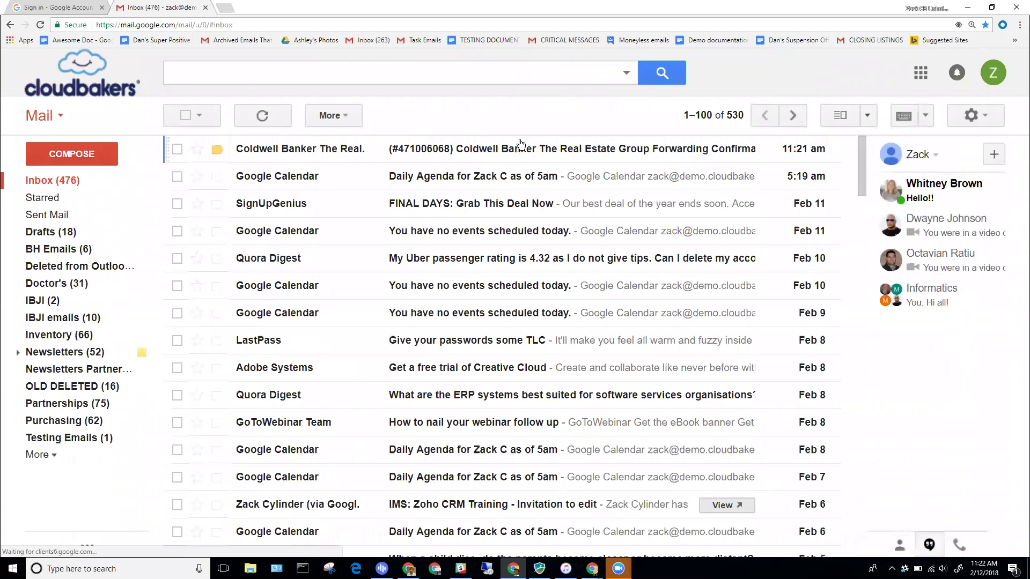
- Open the forwarding confirmation email and copy its confirmation code
click(500, 150)
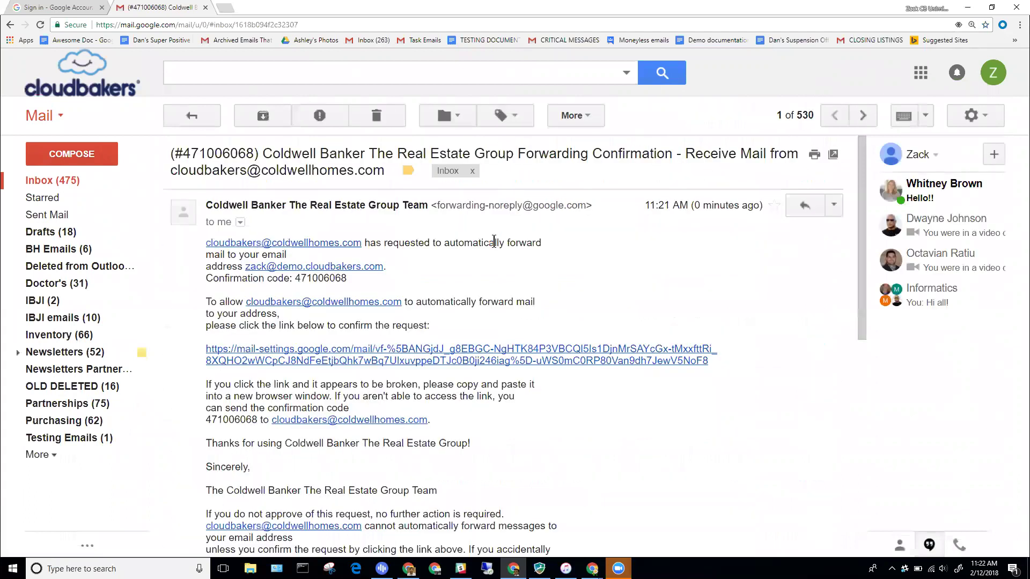
scroll(494, 241, down, 1)
scroll(370, 247, up, 1)
double_click(322, 278)
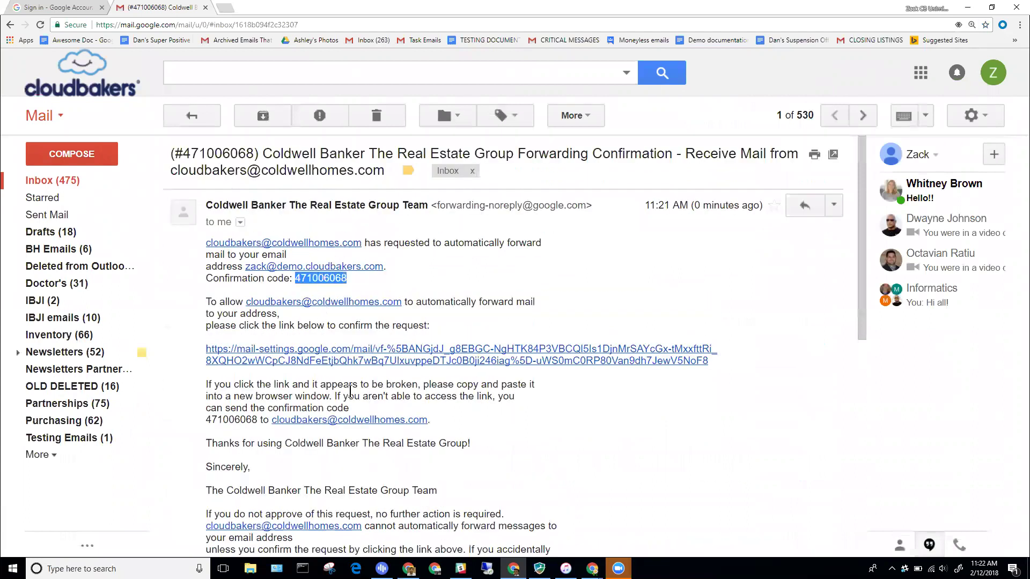
triple_click(322, 277)
double_click(309, 279)
right_click(310, 283)
click(331, 291)
mouse_move(592, 568)
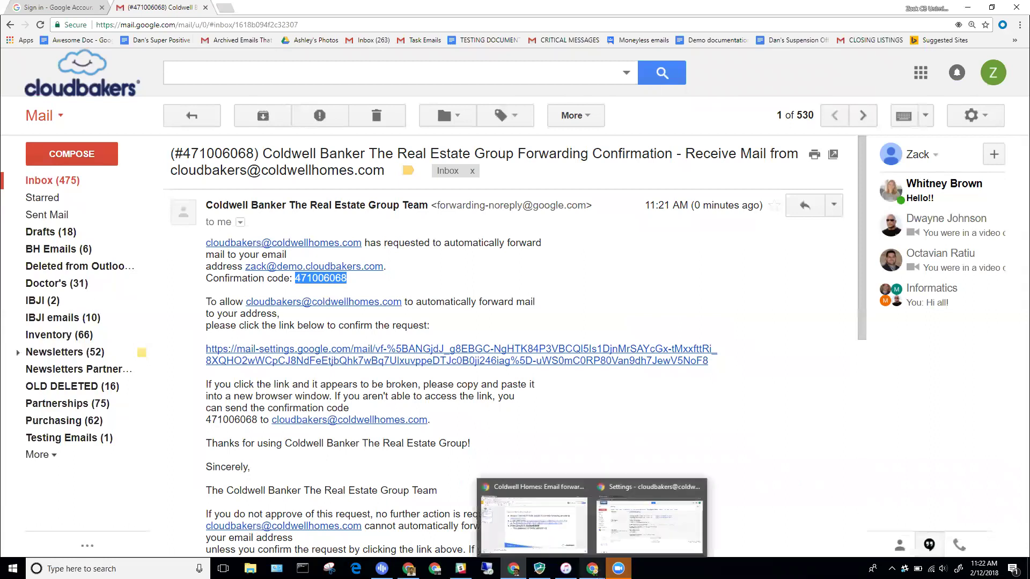
- Paste the confirmation code into the forwarding settings and verify the new address
click(634, 526)
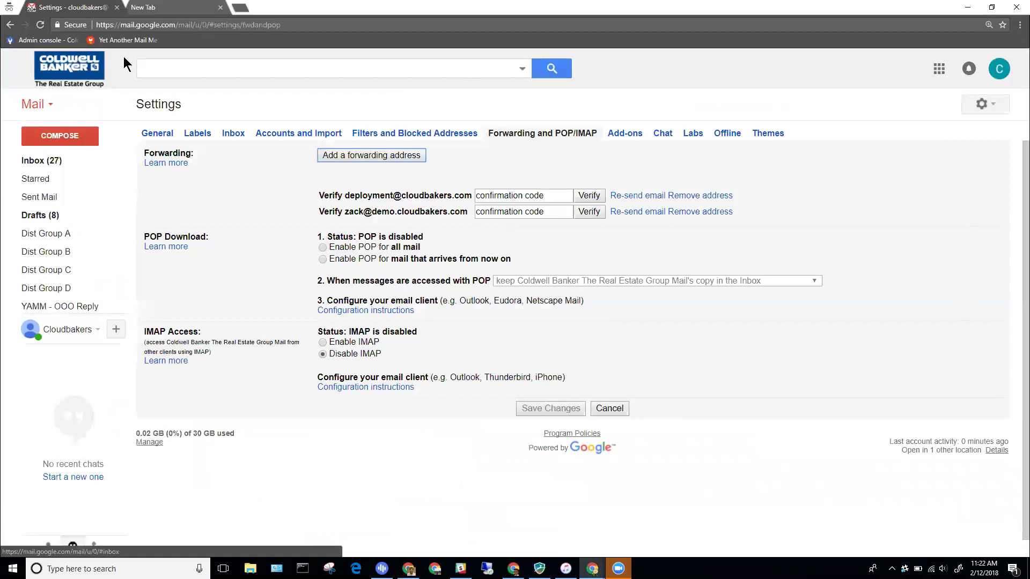
click(519, 212)
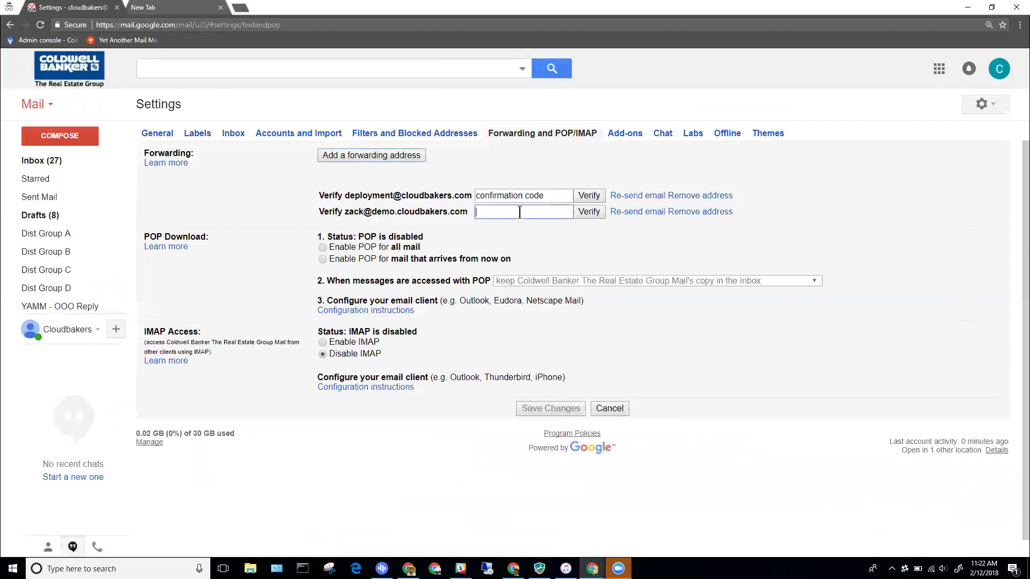
key(ctrl+v)
click(592, 215)
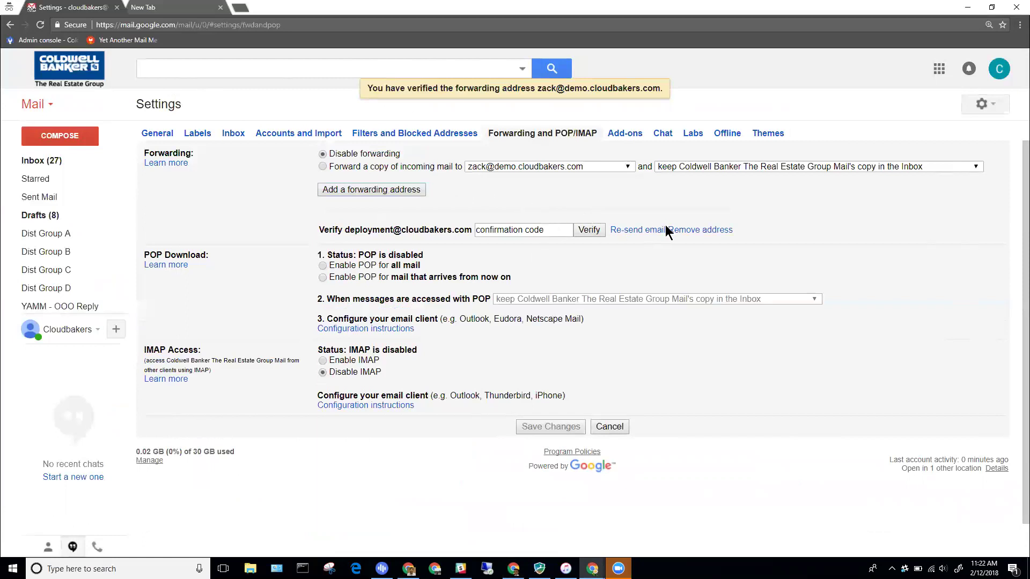
- Remove the old unverified address, select Forward a copy keeping Gmail's Inbox copy, and save
click(713, 230)
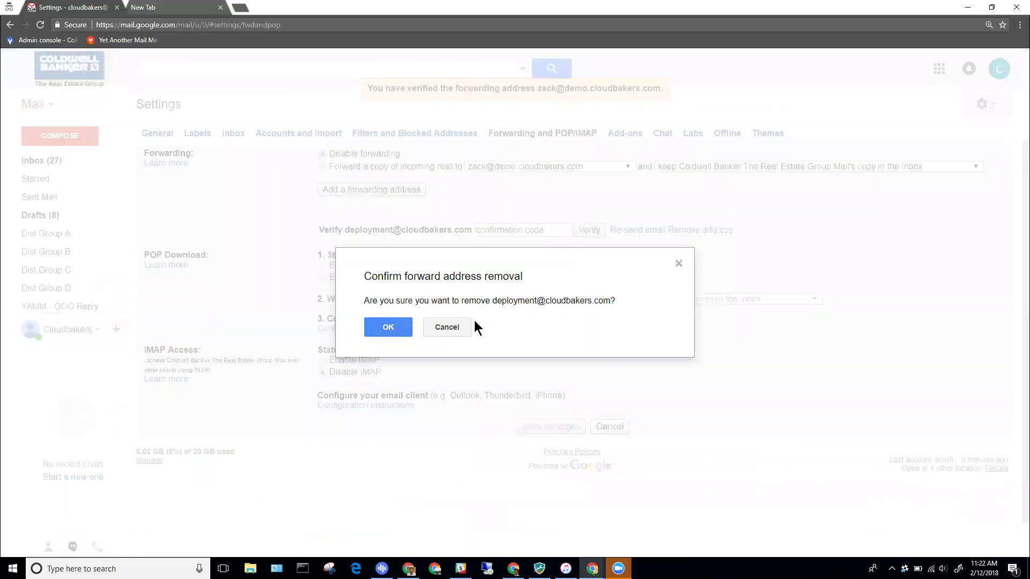
click(406, 327)
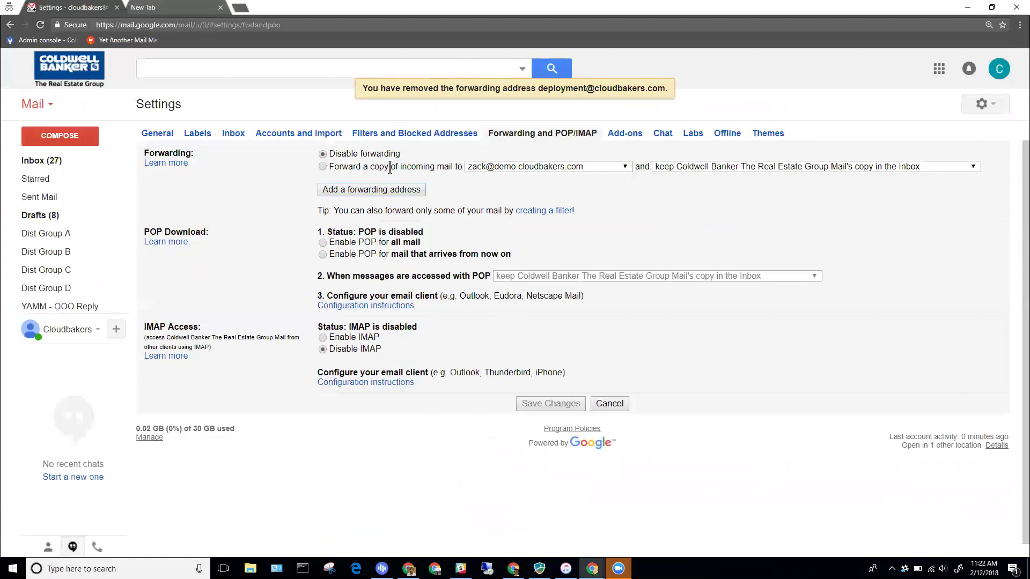
click(322, 166)
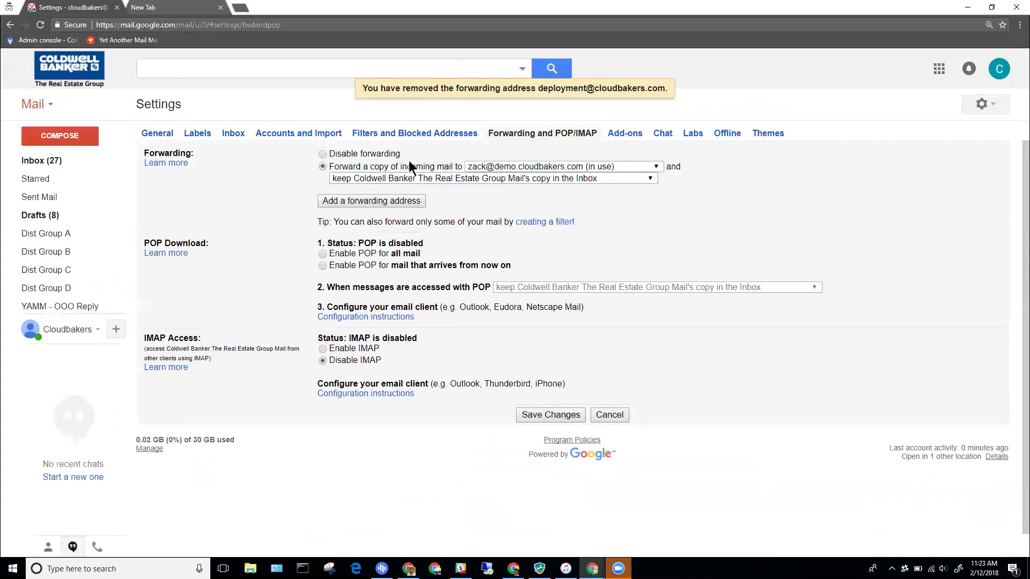
click(573, 179)
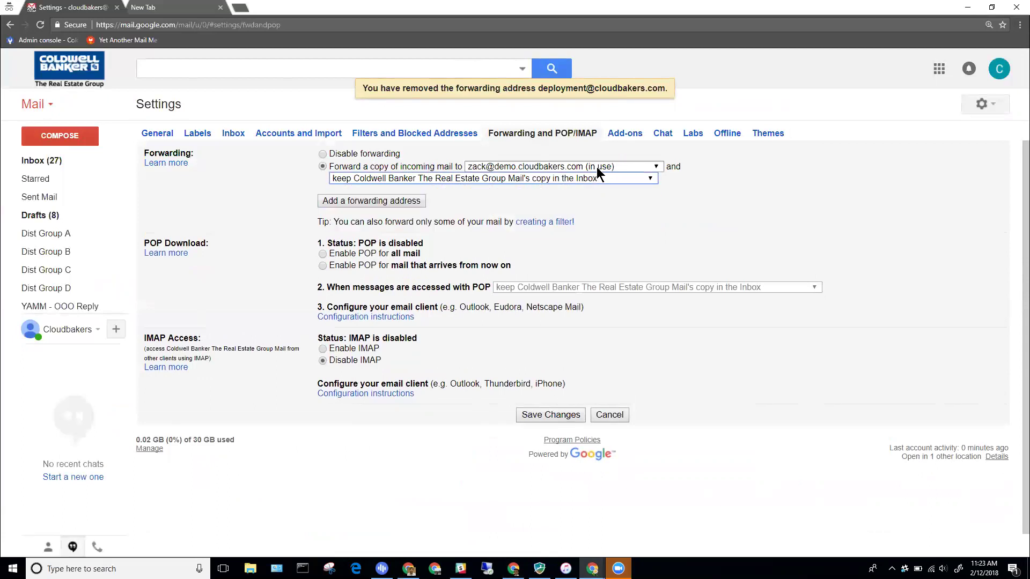
click(557, 414)
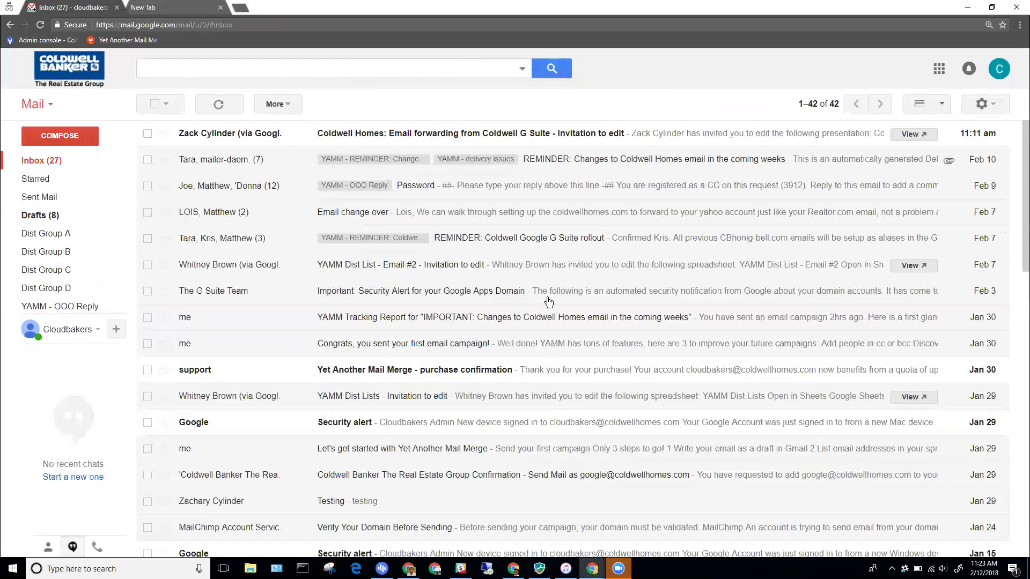